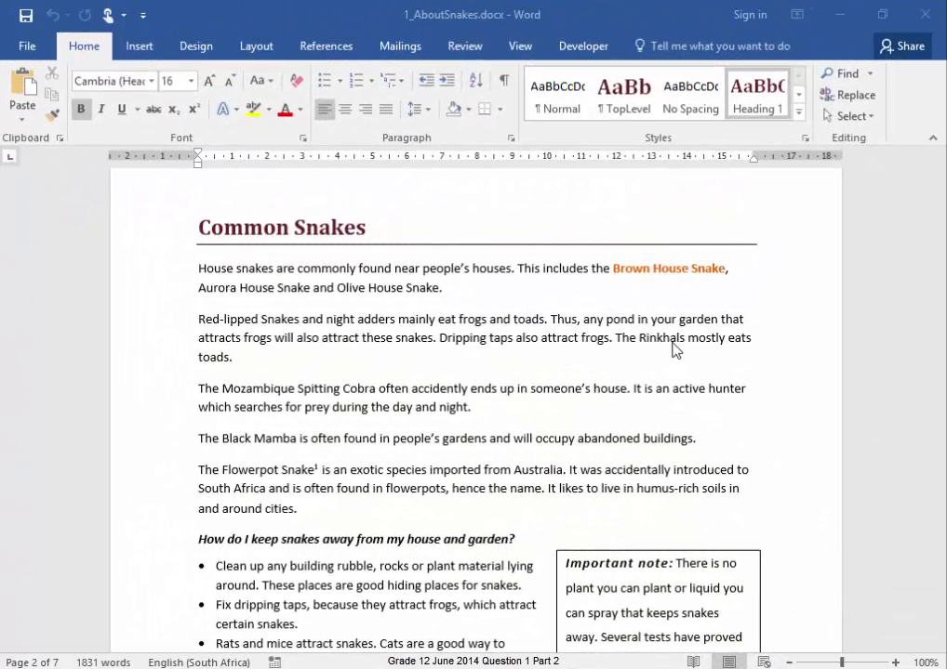
Step: Replace all whole-word occurrences of "hemotoxic" with "haemotoxic" throughout the document
click(856, 97)
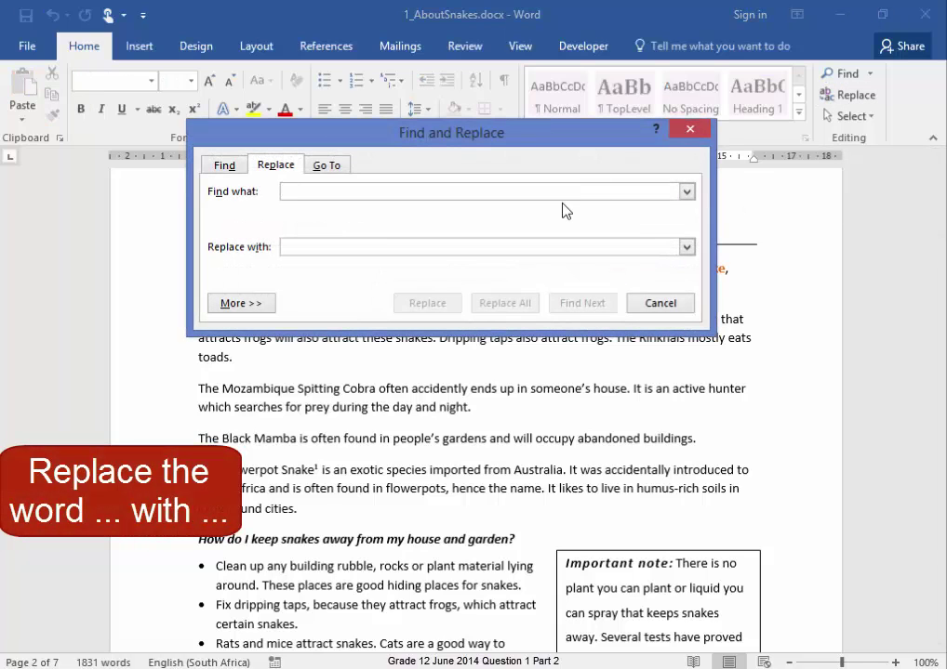
text(hemotoxic)
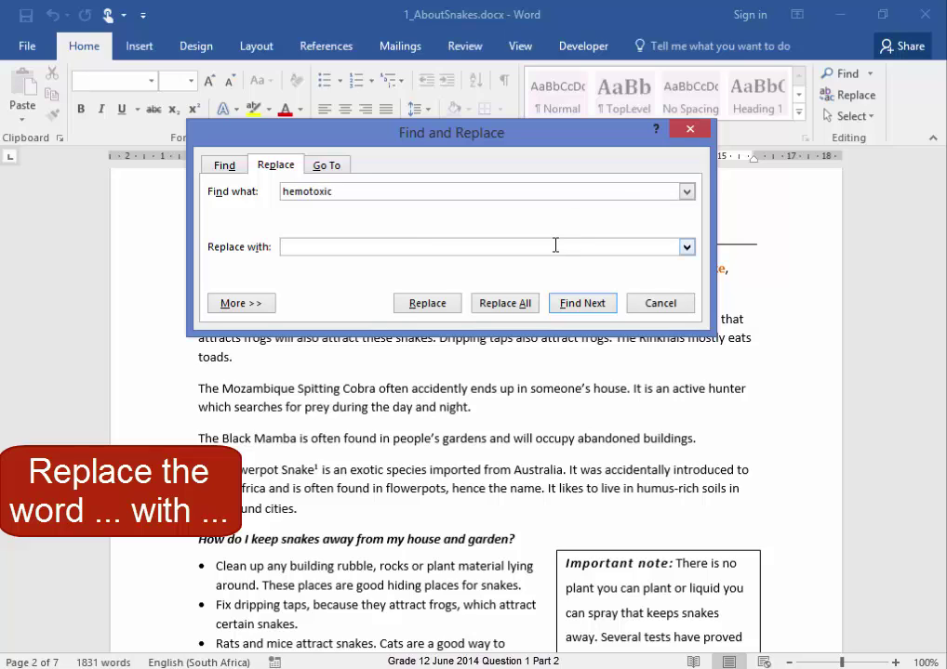
click(555, 245)
text(haemotoxic)
click(244, 304)
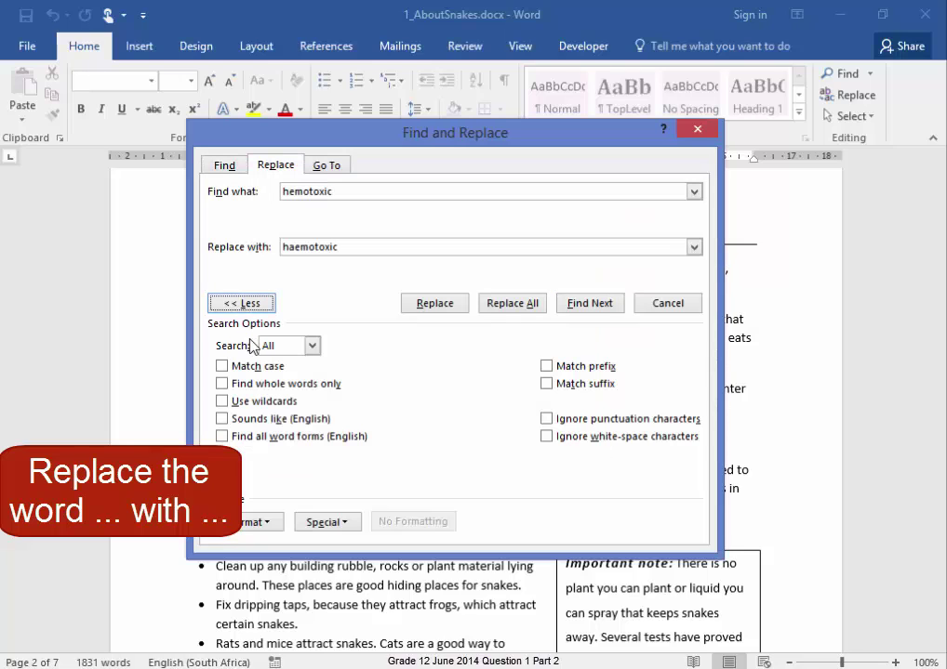
click(262, 387)
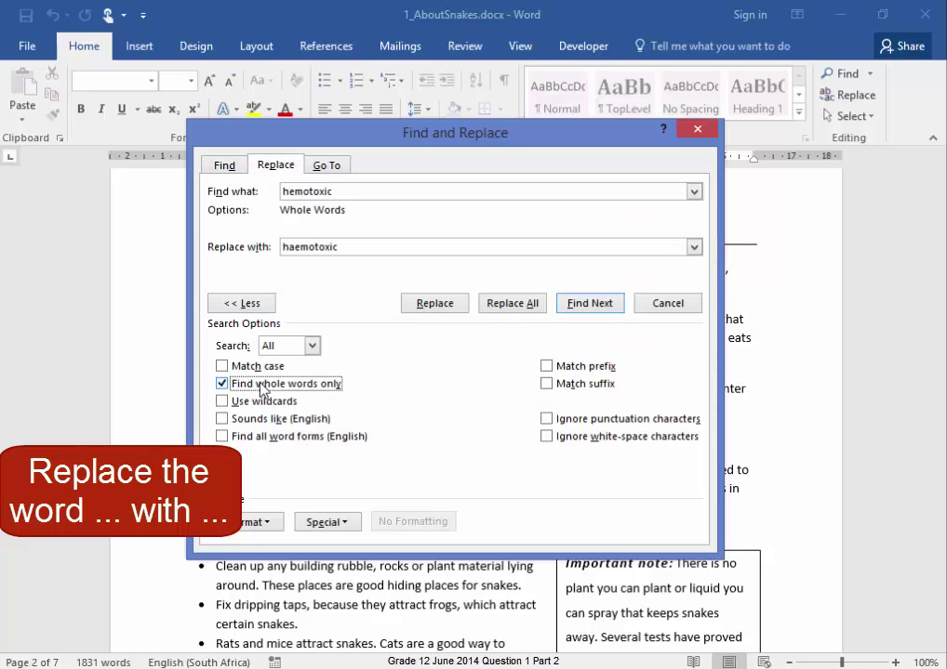
click(519, 309)
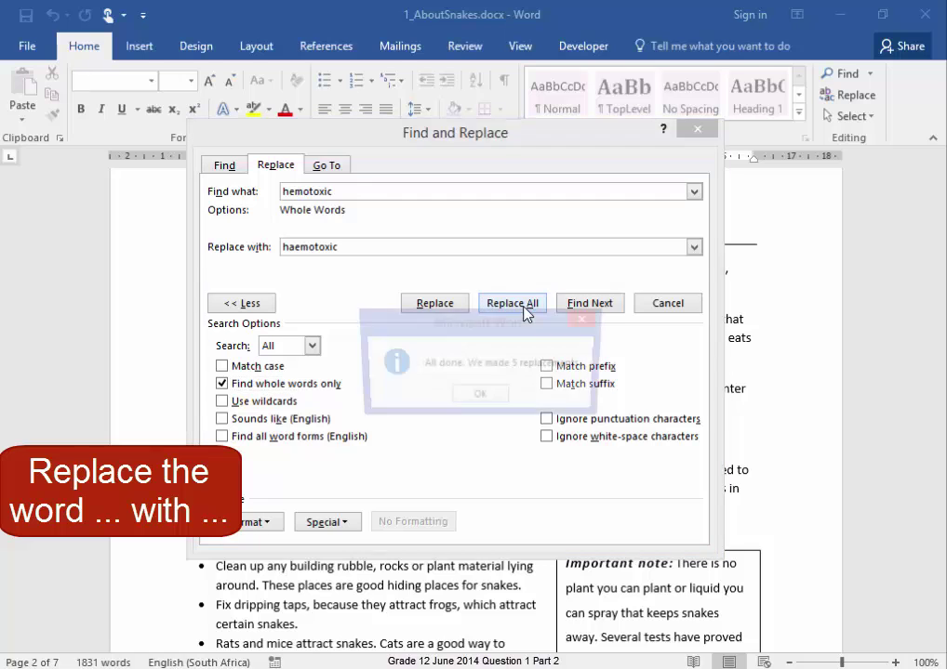
click(493, 395)
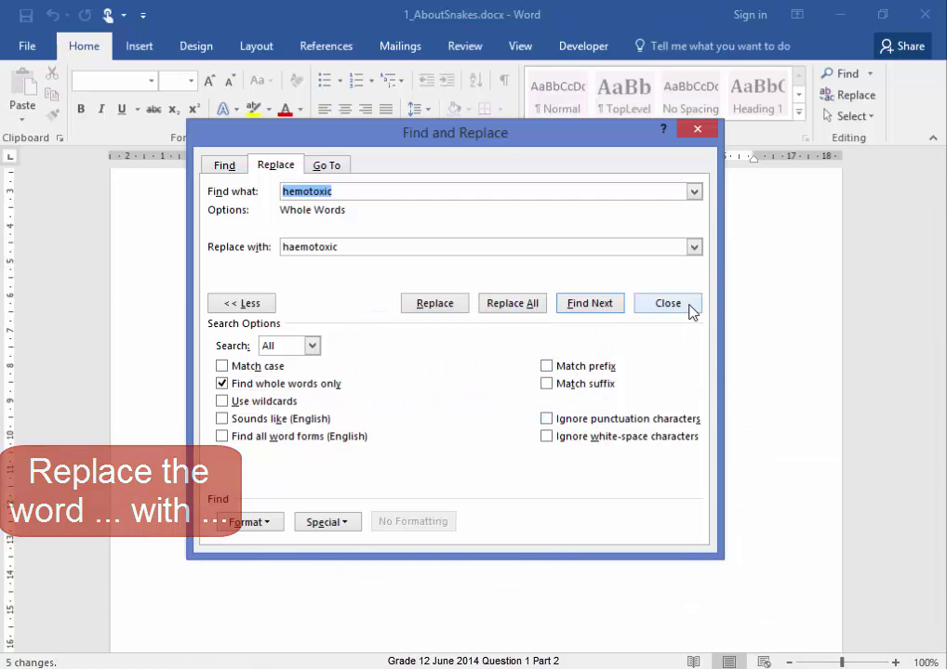
click(668, 303)
Step: Start inserting an object from an existing file into the empty grey text box beside the Haemotoxic venom section
scroll(723, 331, down, 20)
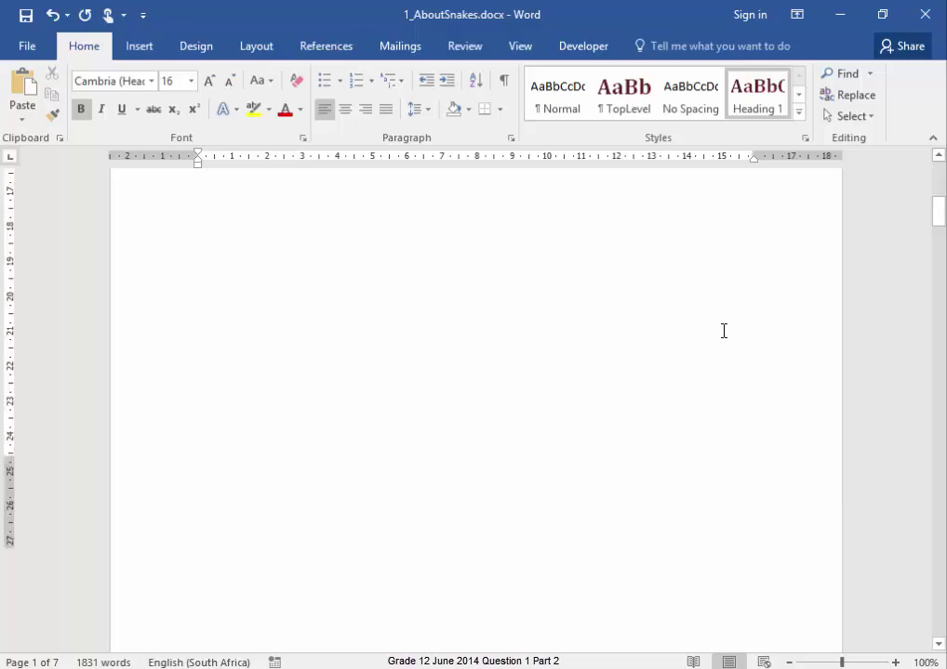
scroll(724, 331, down, 8)
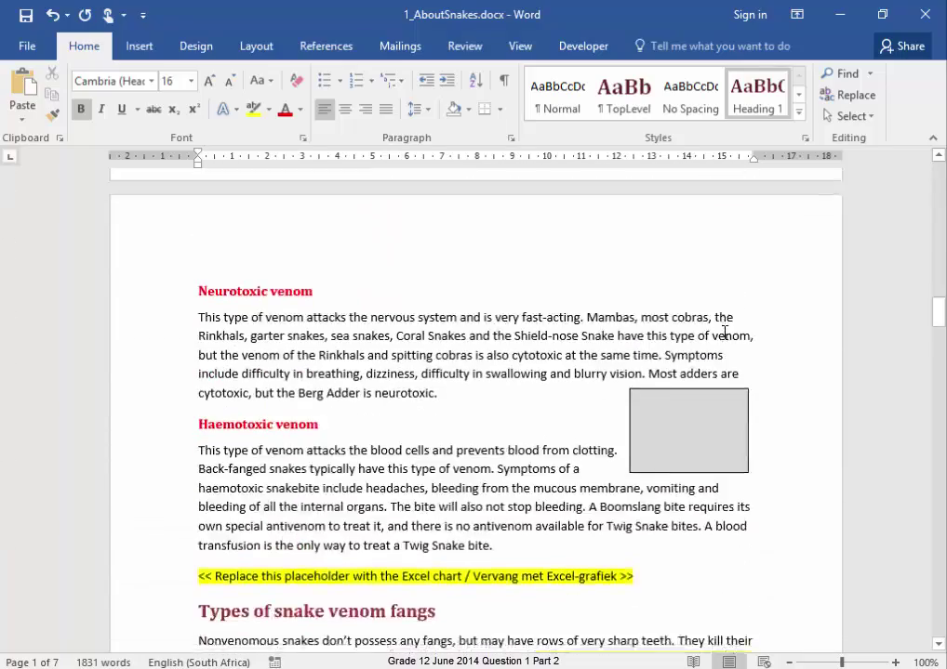
click(688, 267)
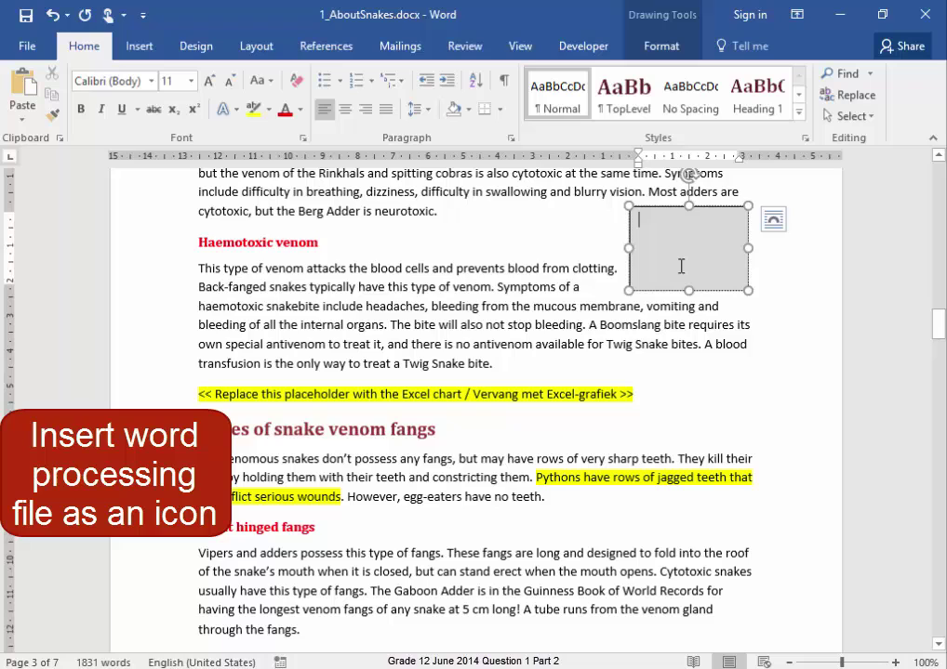
click(140, 48)
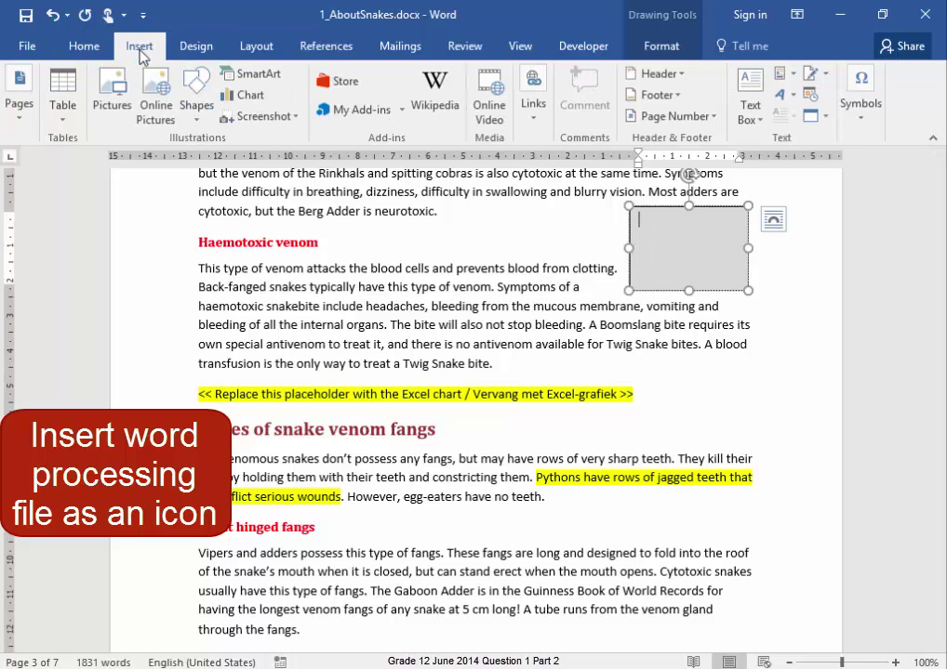
click(824, 118)
click(804, 141)
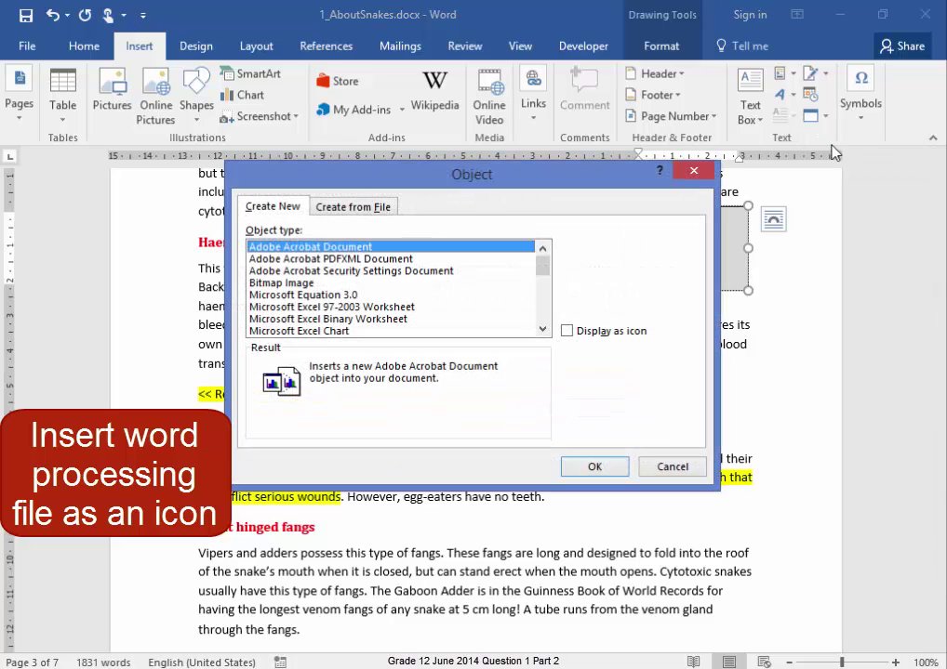
click(341, 208)
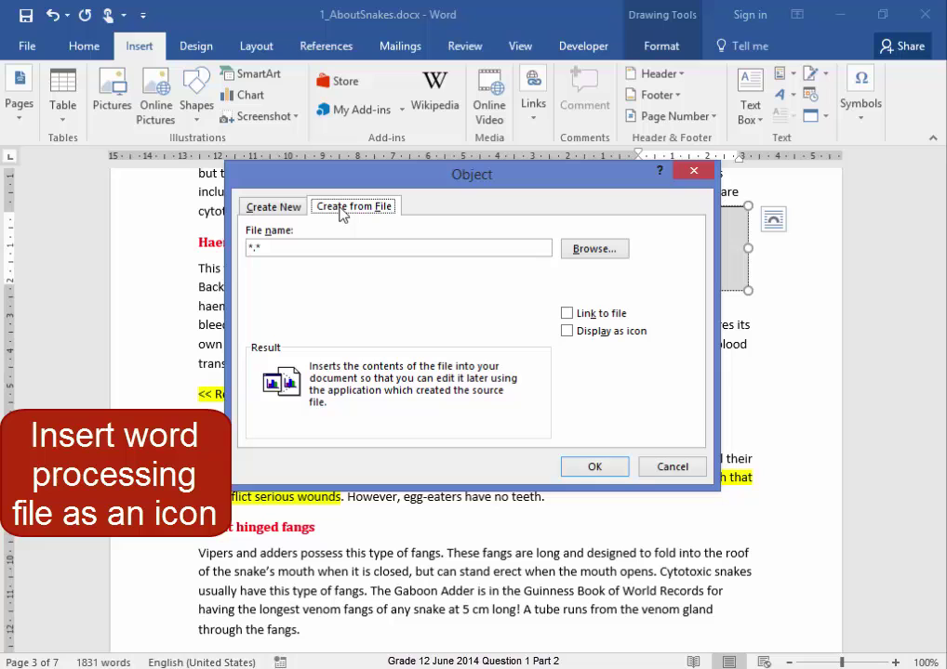
Step: Choose Venom.docx from the Desktop folder "12 June DATA Gr12 Snakes" as the object's source file
click(593, 249)
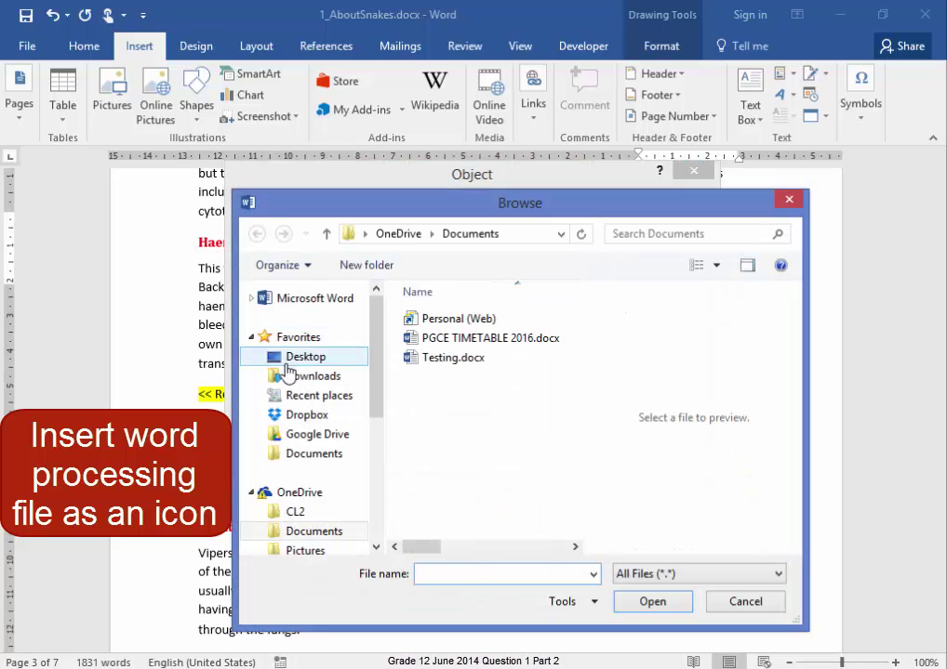
click(297, 359)
drag(576, 356, 577, 465)
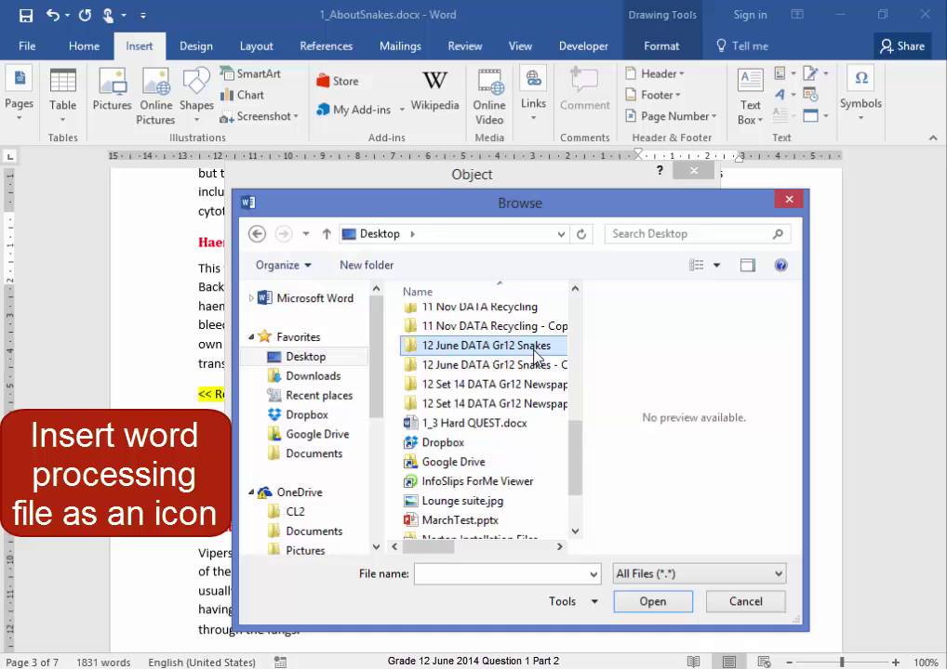
double_click(534, 352)
scroll(558, 405, down, 3)
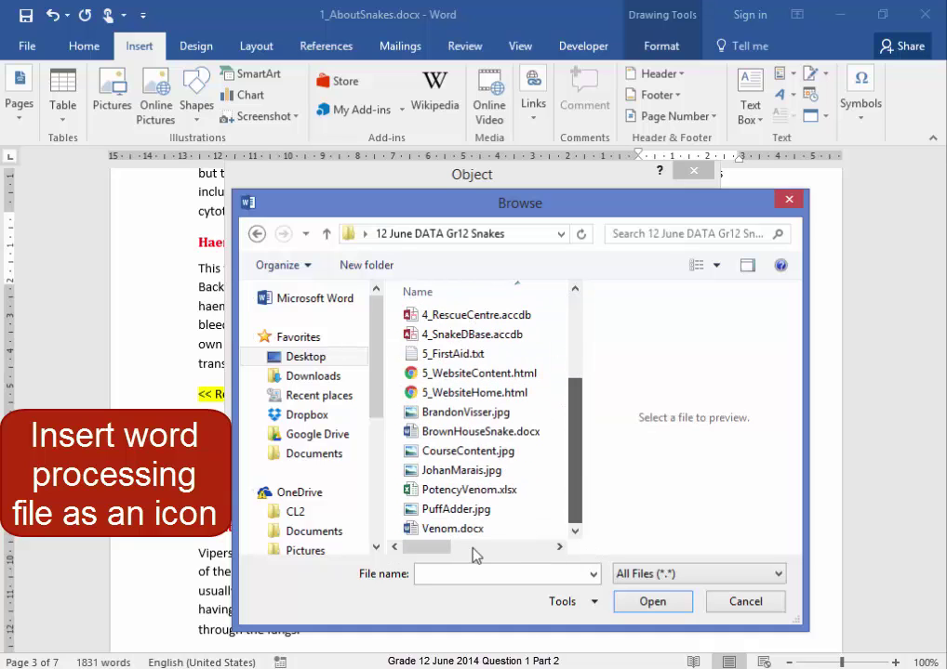
click(458, 529)
click(621, 602)
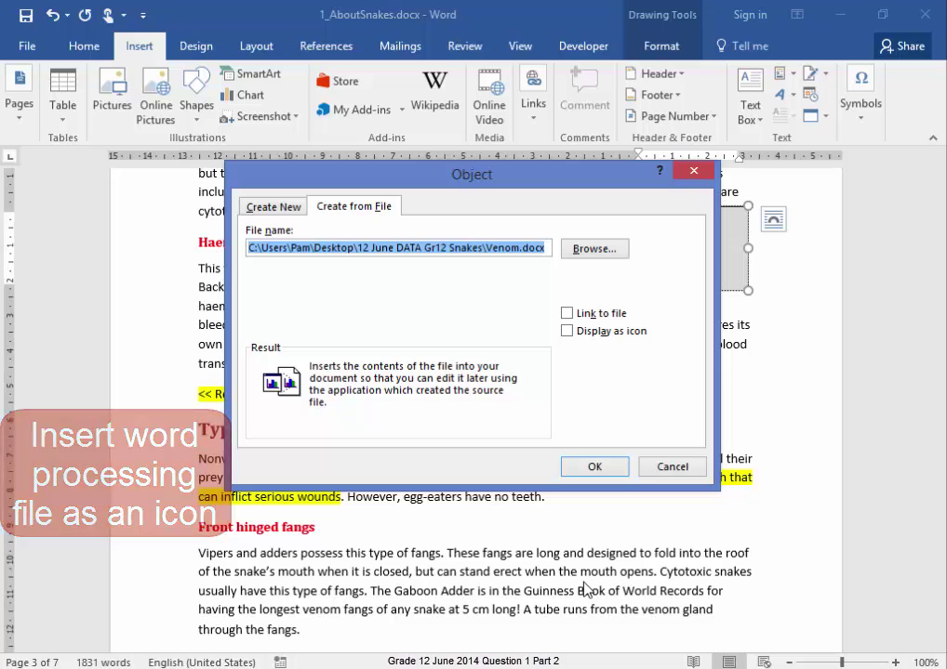
Step: Insert Venom.docx linked to its source file and displayed as an icon
click(568, 315)
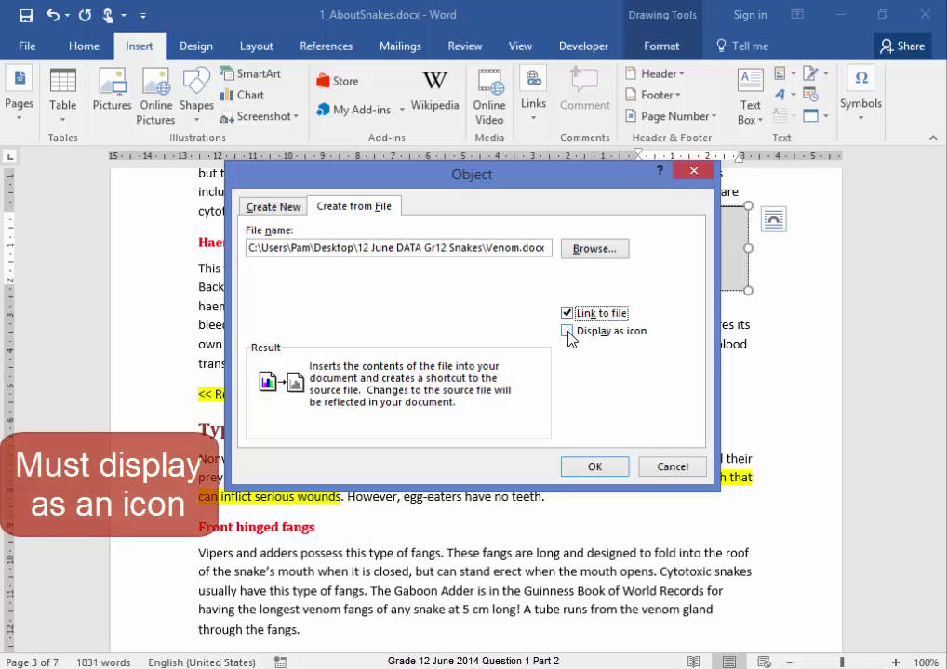
click(568, 332)
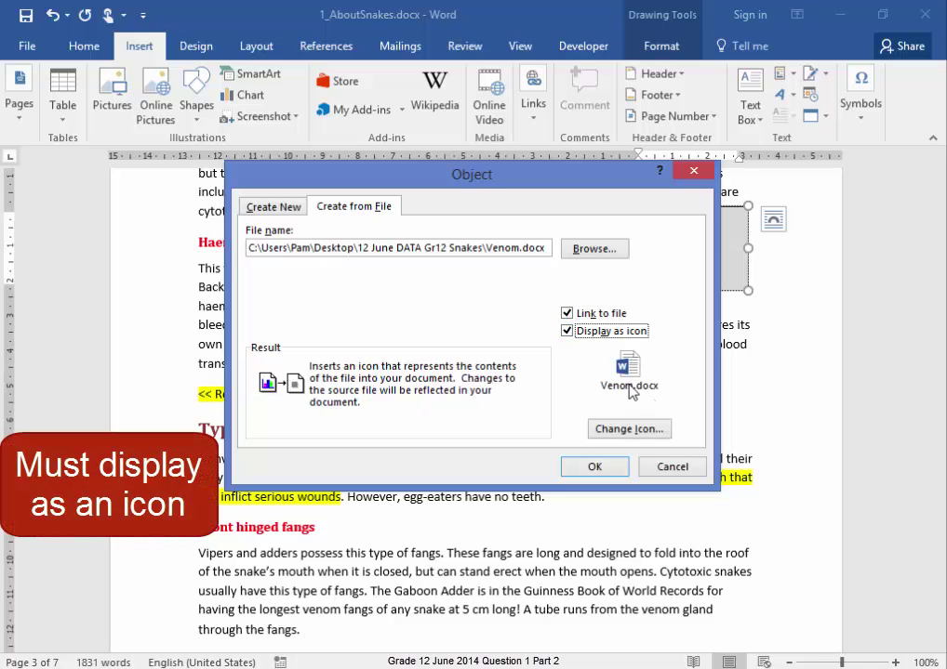
click(606, 472)
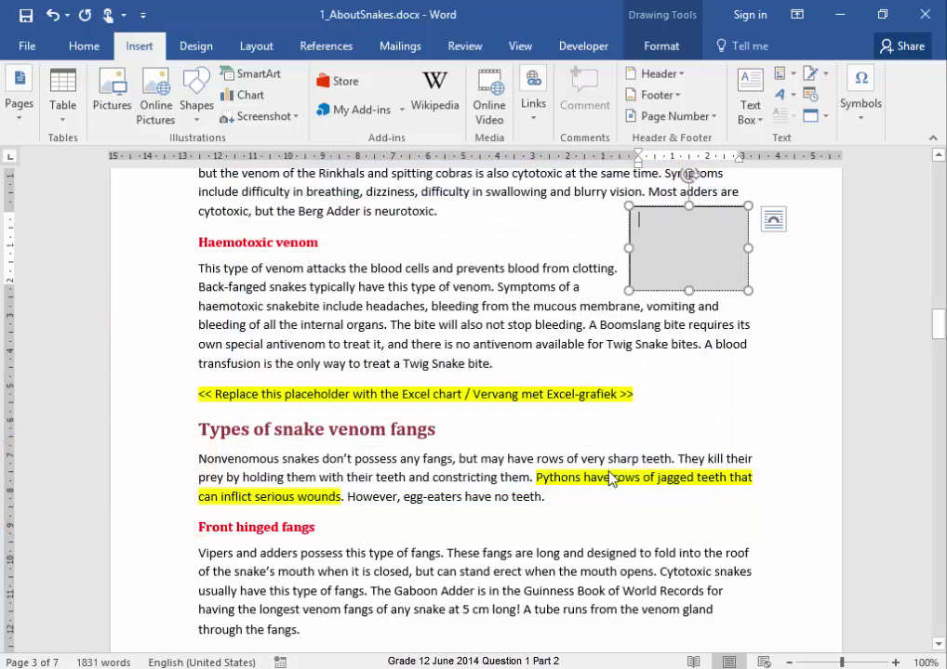
Step: Switch to Excel and copy the "Potency of venom on a scale of 1–10" chart in PotencyVenom.xlsx
click(199, 392)
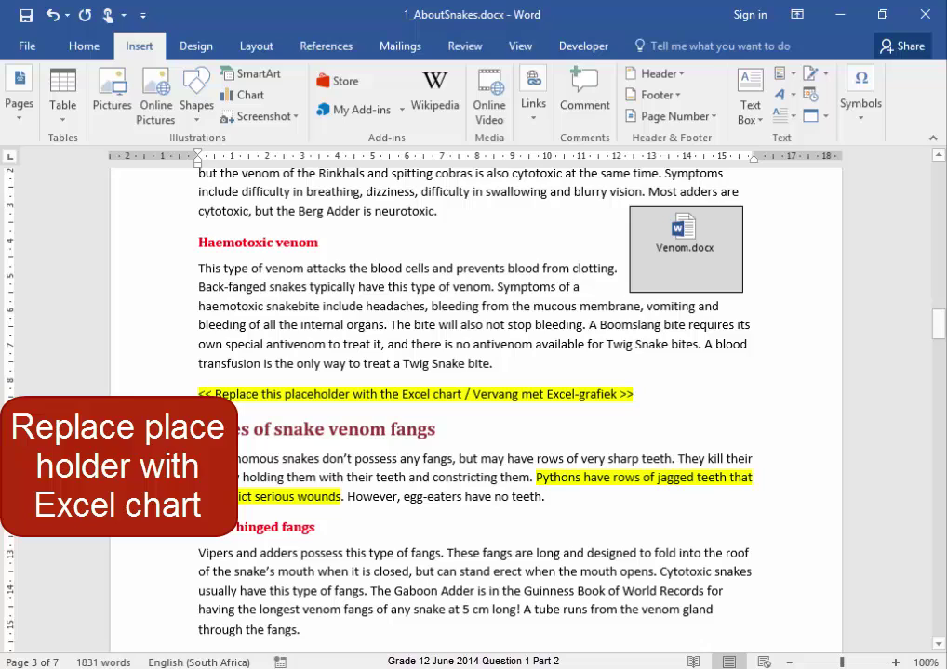
key(alt+Tab)
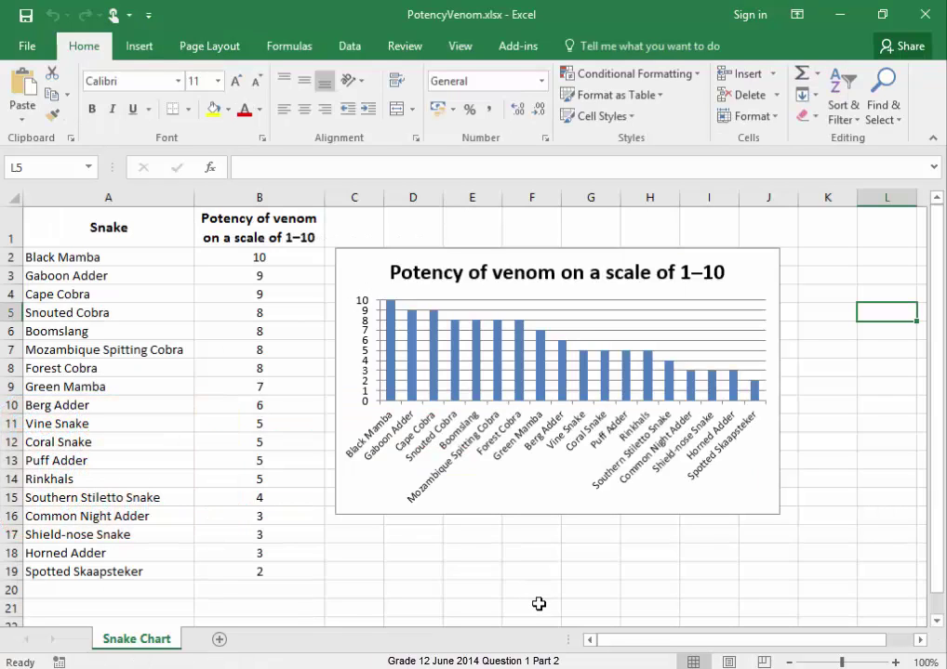
click(496, 516)
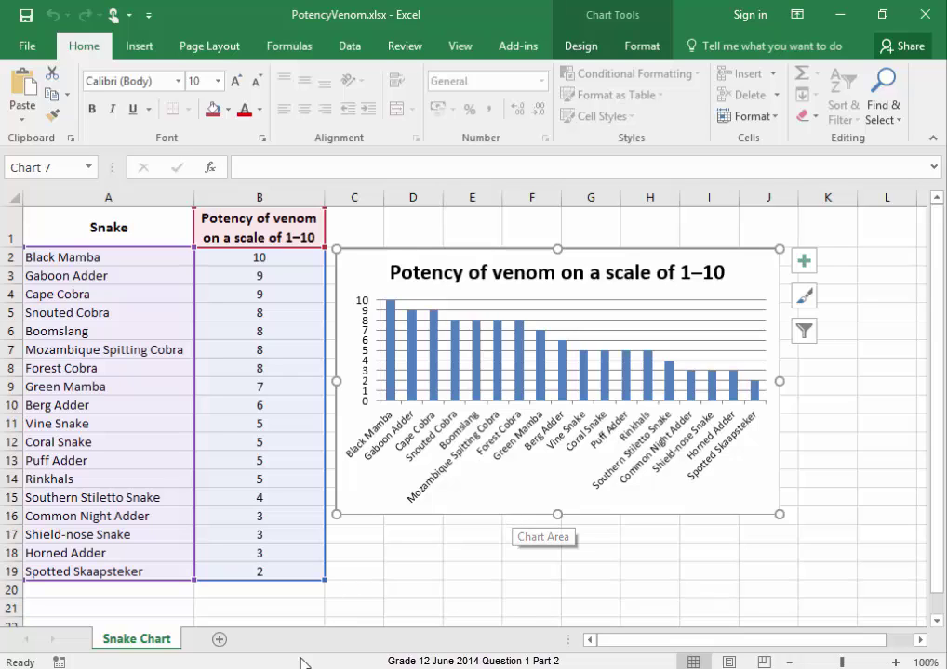
Step: Return to Word and replace the yellow Excel chart placeholder text with the copied chart, using the destination theme and linked data
click(232, 595)
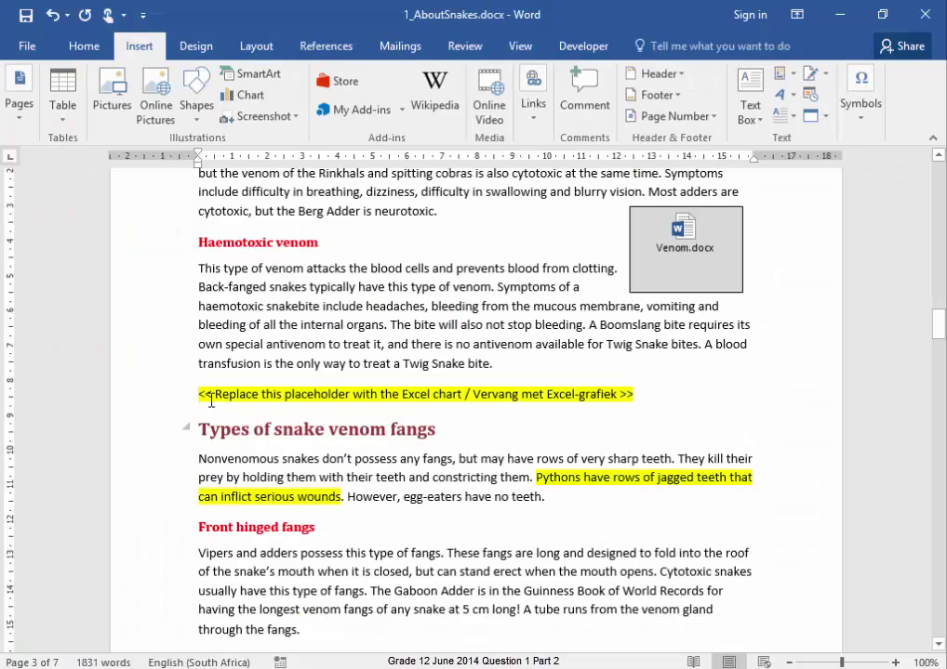
drag(206, 397, 598, 397)
right_click(547, 400)
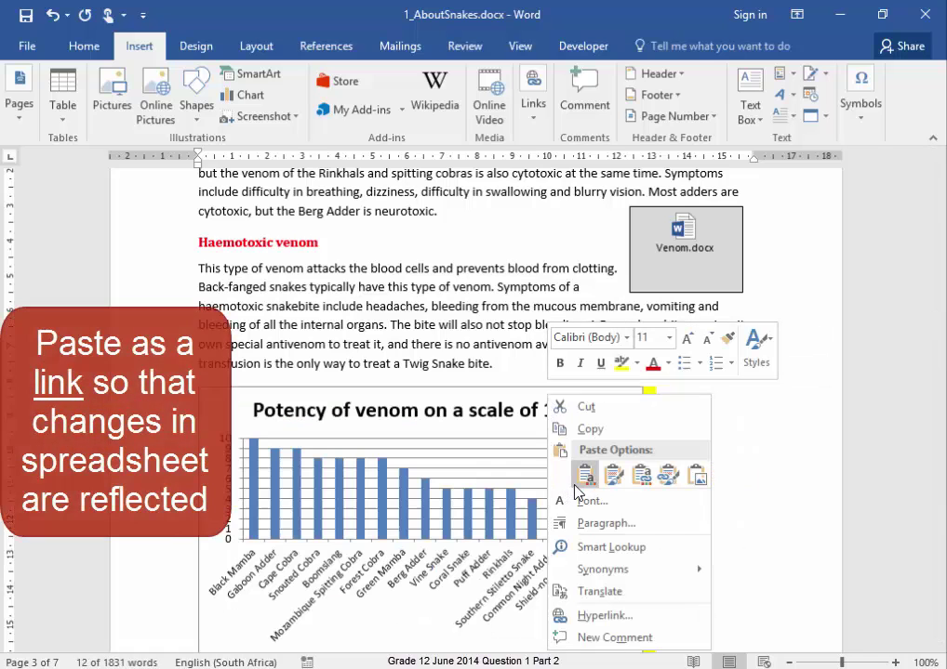
click(644, 478)
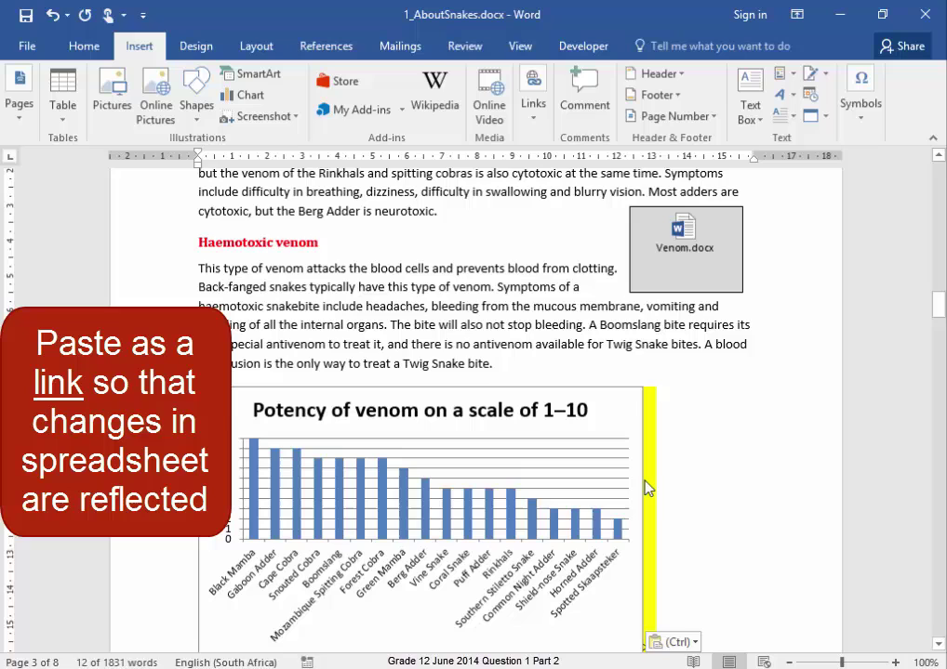
Step: Delete the leftover highlighted ">>" characters after the pasted chart
scroll(790, 479, down, 2)
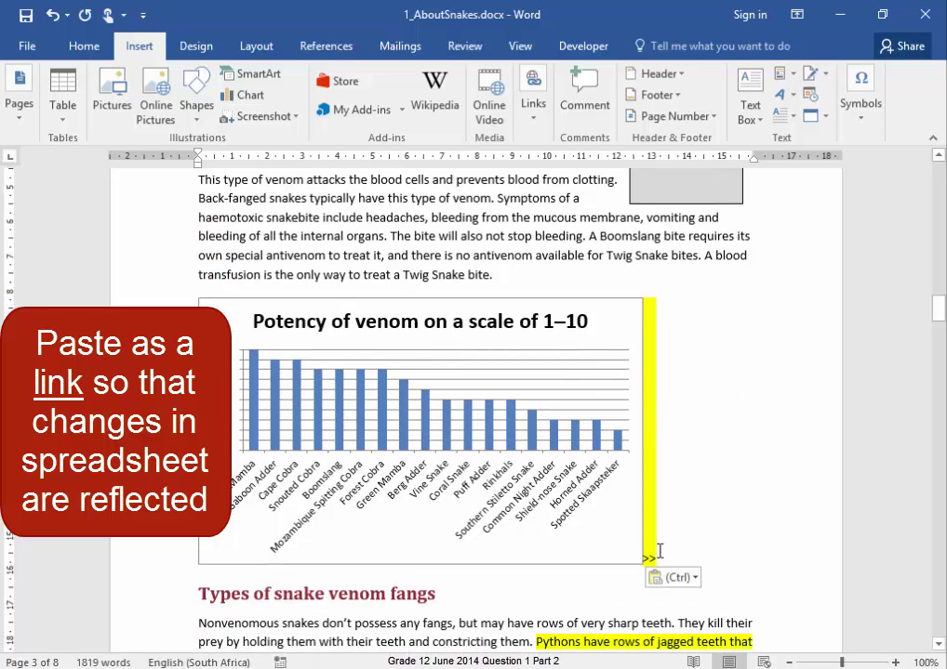
key(Delete)
key(Delete)
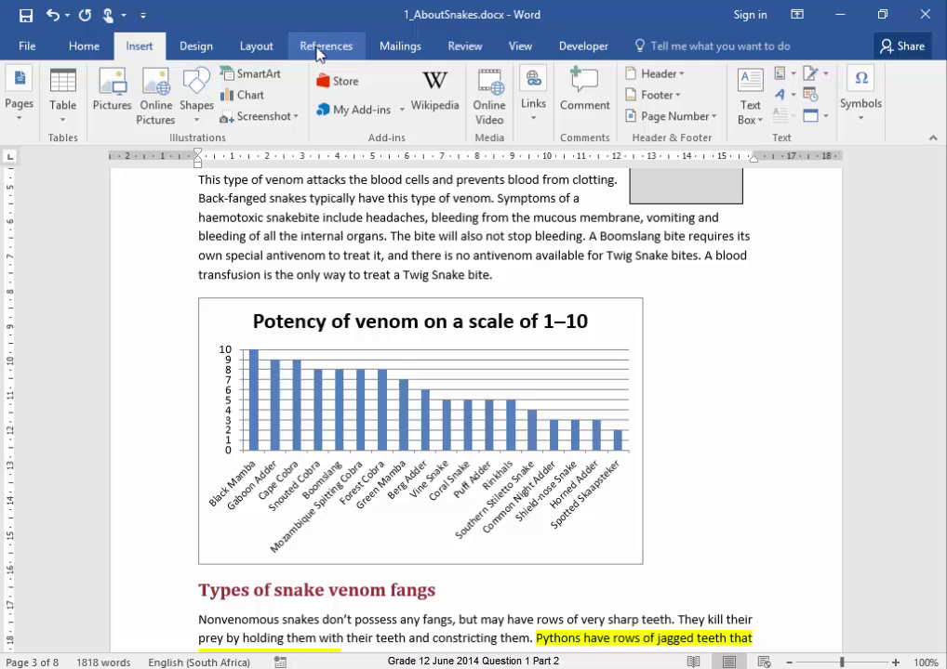
Step: Edit the "Game Ranger in Your Backpack" source in the document's current source list, setting its city to Pretoria
click(321, 46)
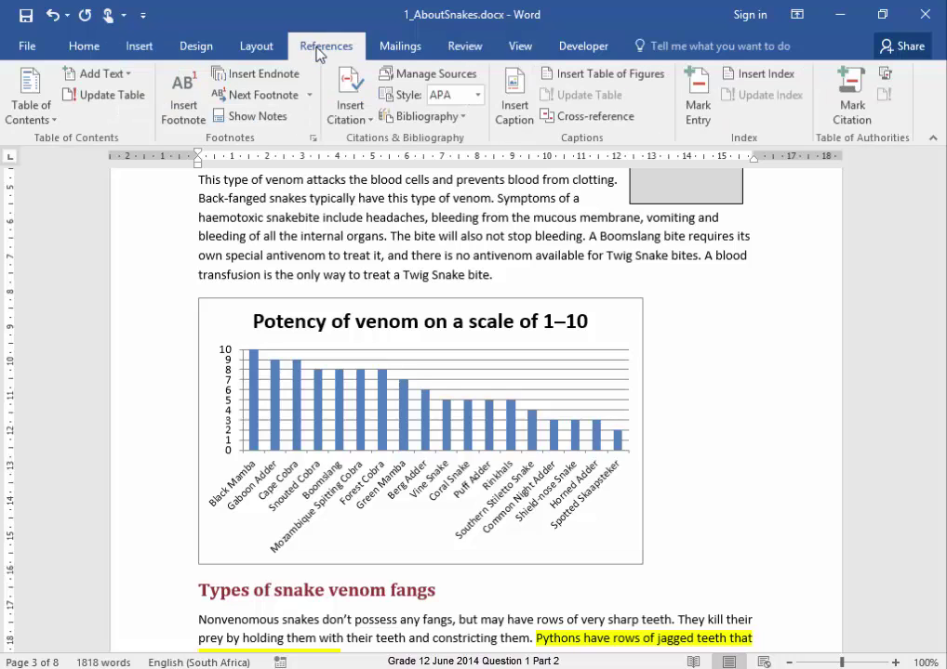
click(404, 74)
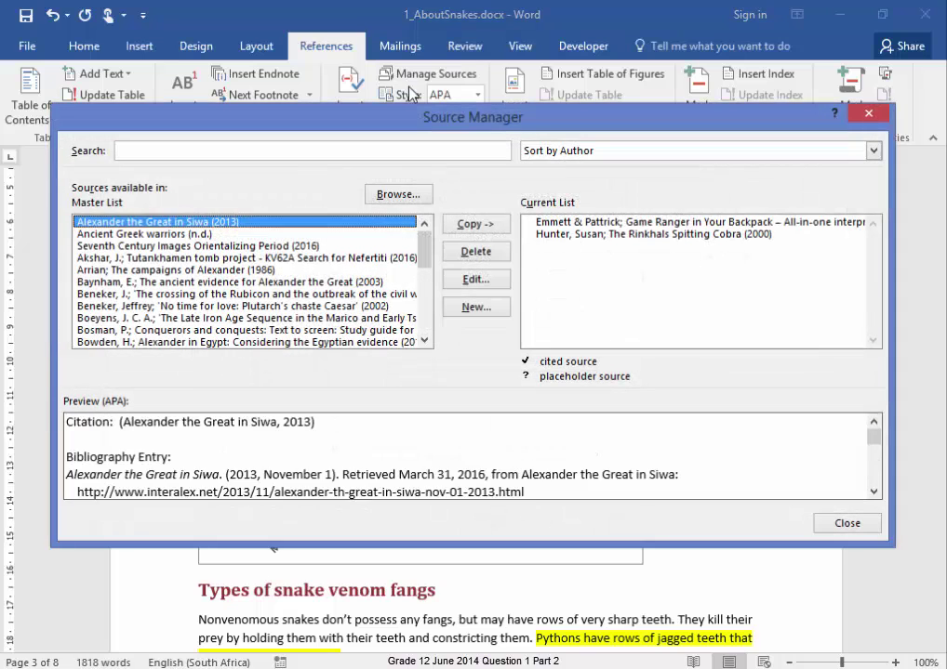
click(557, 223)
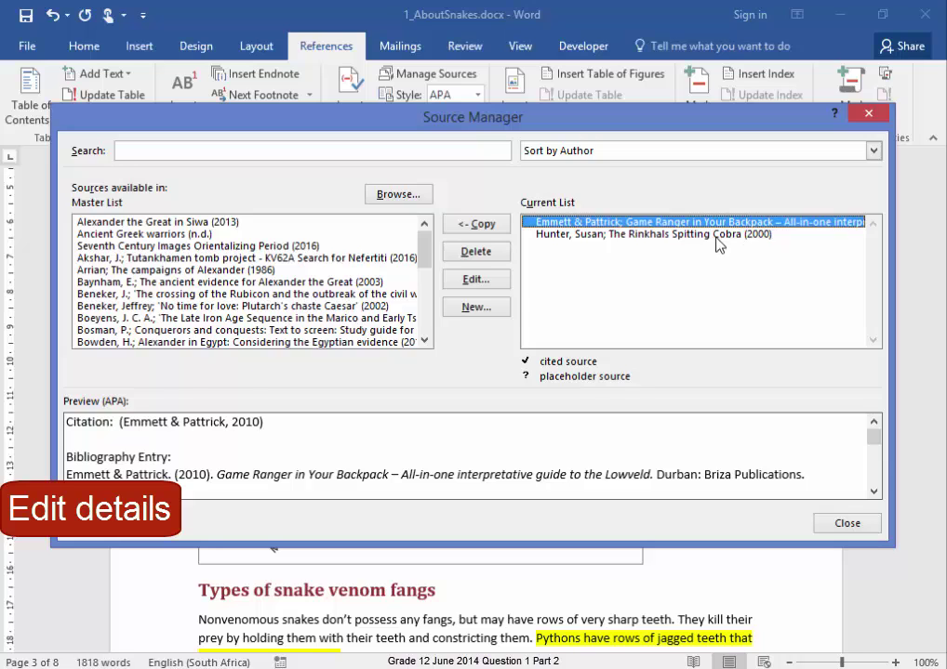
click(497, 288)
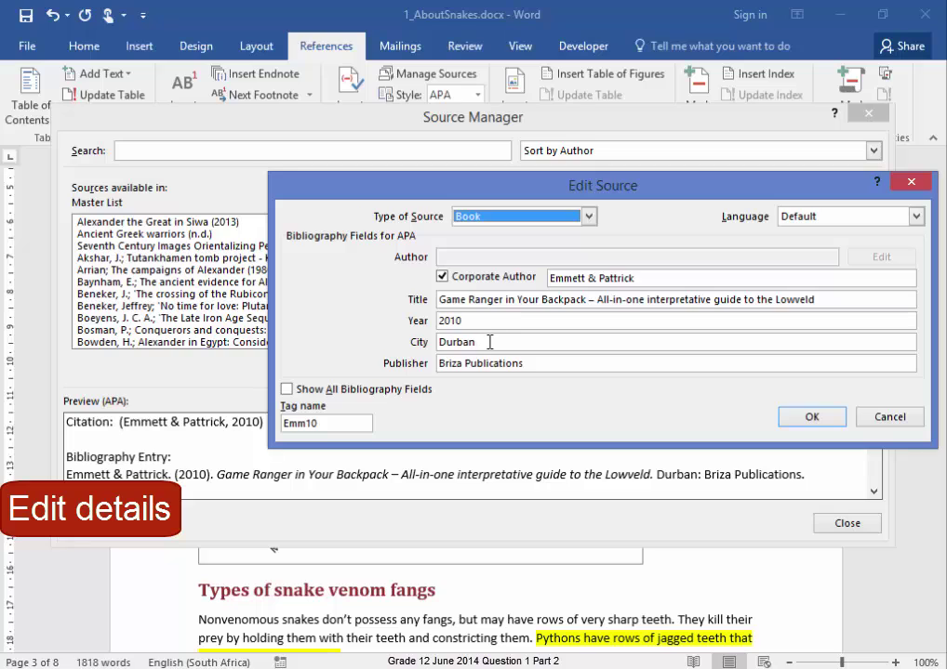
click(489, 342)
drag(490, 343, 423, 341)
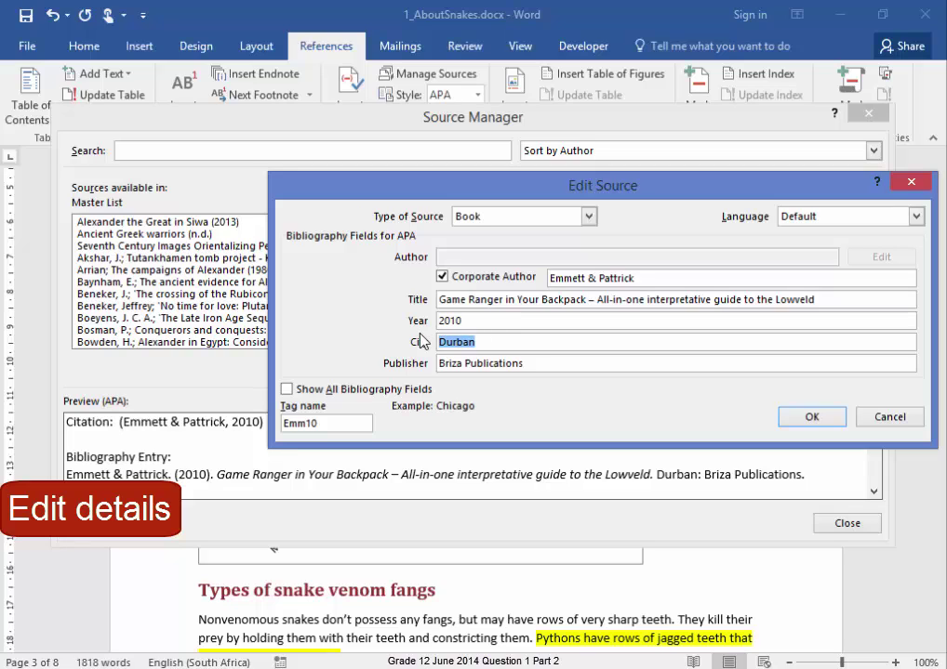
text(Pretoria)
click(820, 421)
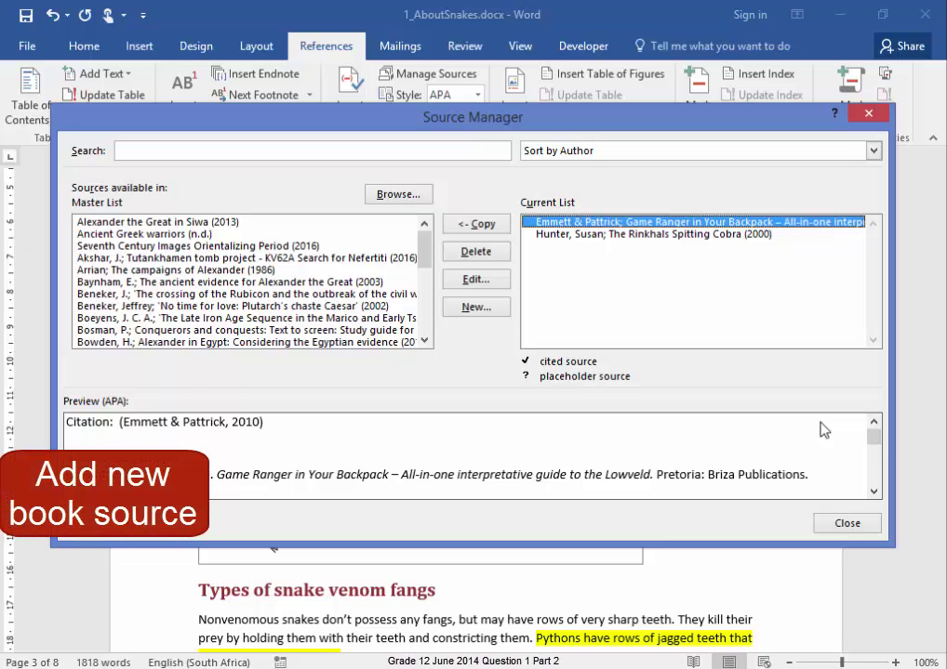
Step: Create a new Book source, entering the author's name and the title "A complete guide to the Snakes of Southern Africa"
click(498, 312)
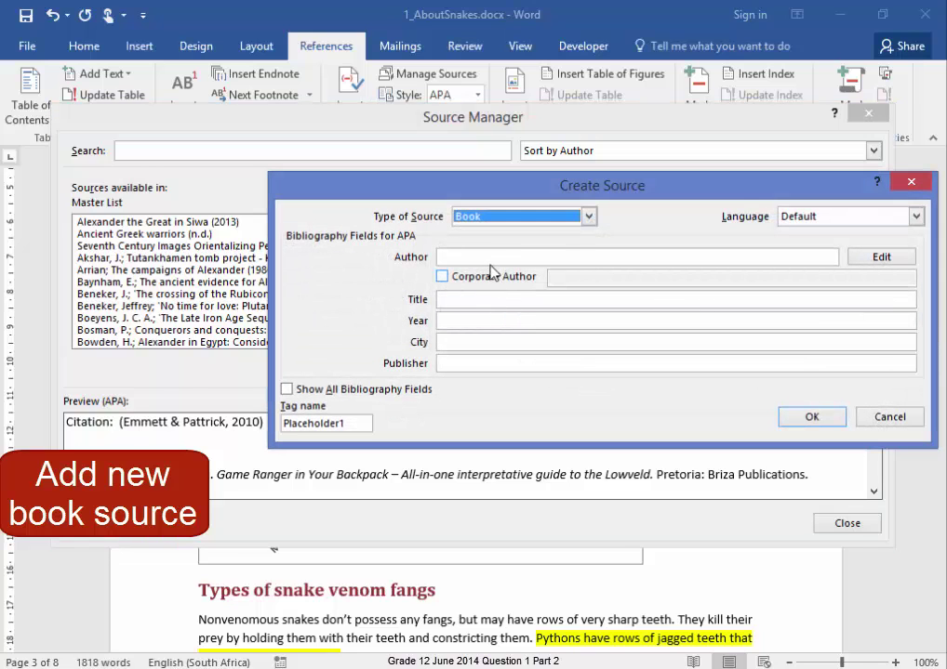
click(565, 255)
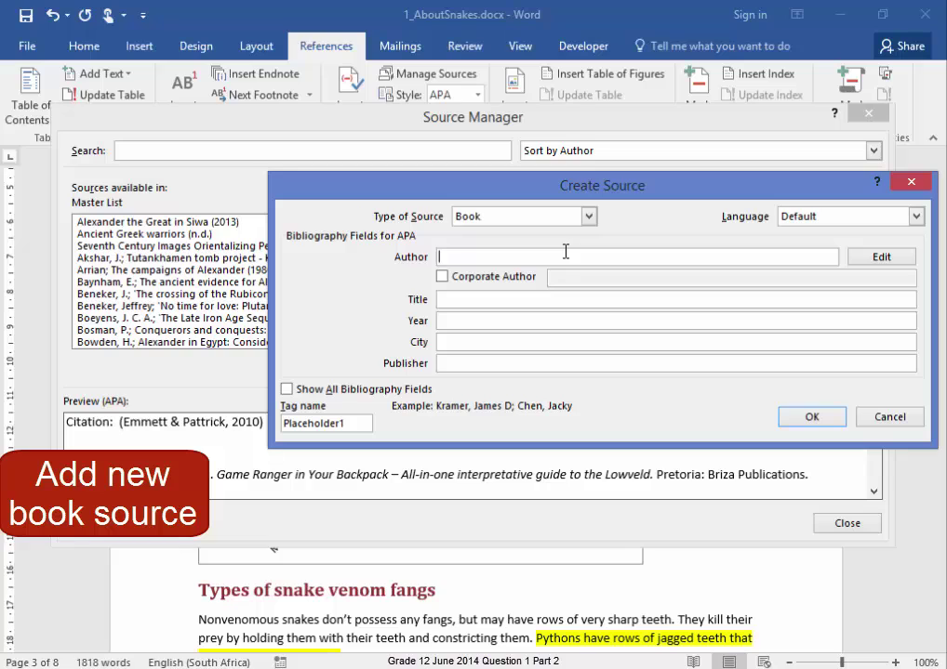
text(a)
key(BackSpace)
text(Mari)
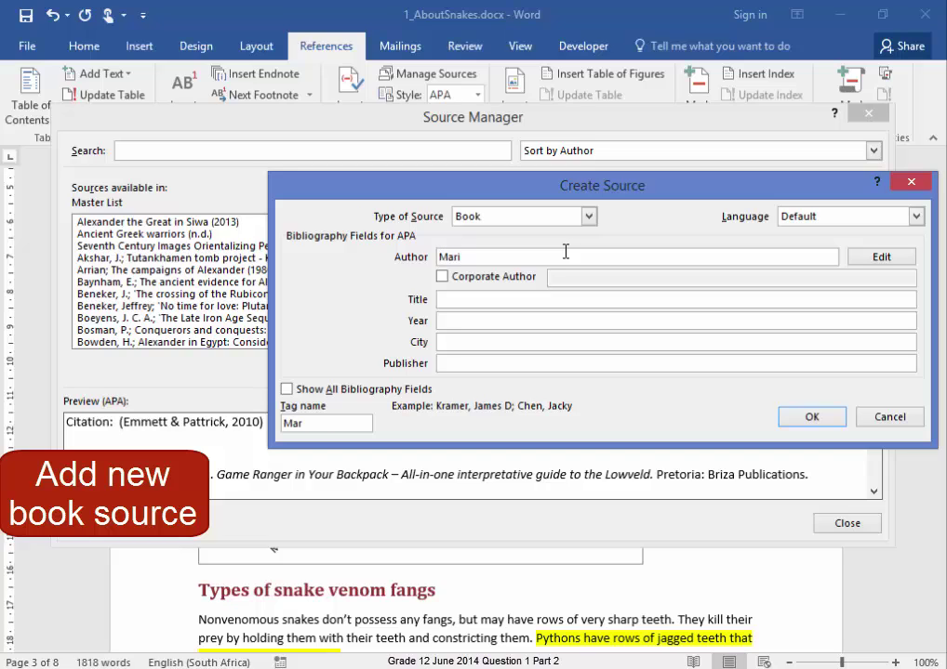
key(BackSpace)
text(ais, J.)
click(541, 301)
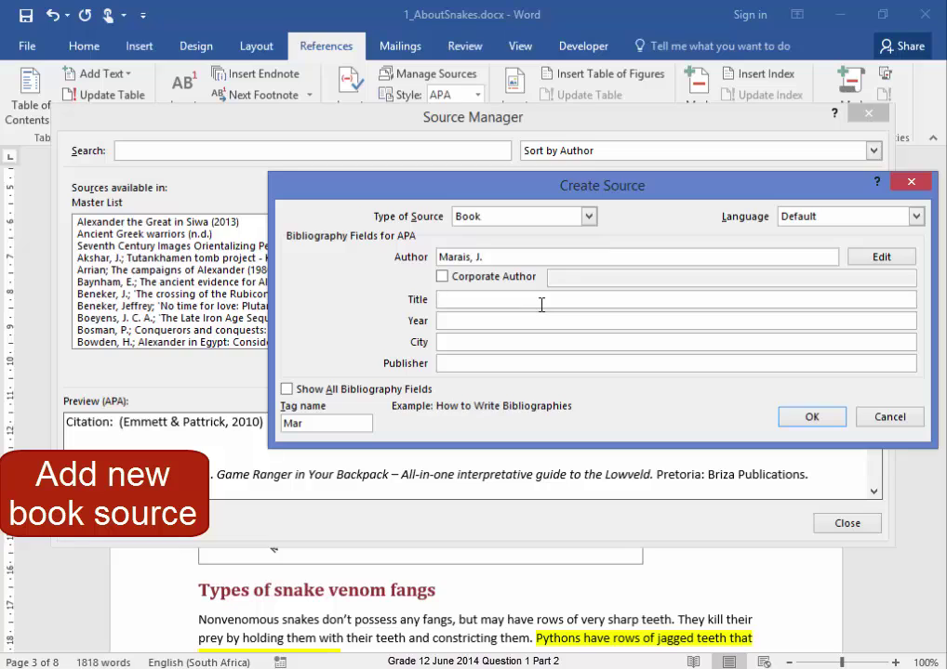
text(A complete guide to the Snakes of)
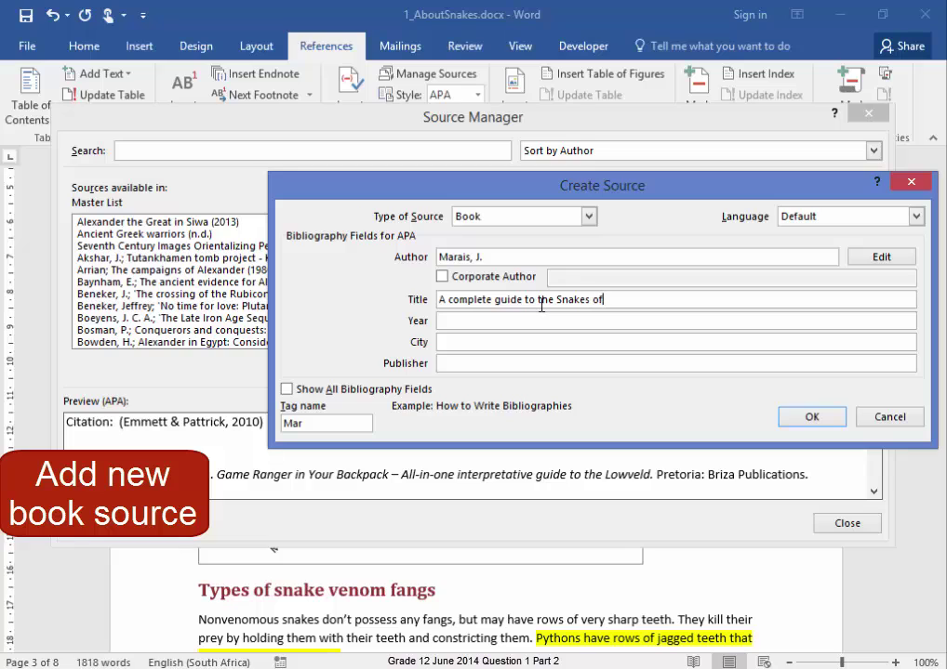
text( Southern Africa)
Step: Complete the new source with year 2004, city Cape Town and publisher Struik Publishers, save it and close the Source Manager
click(681, 320)
text(2004)
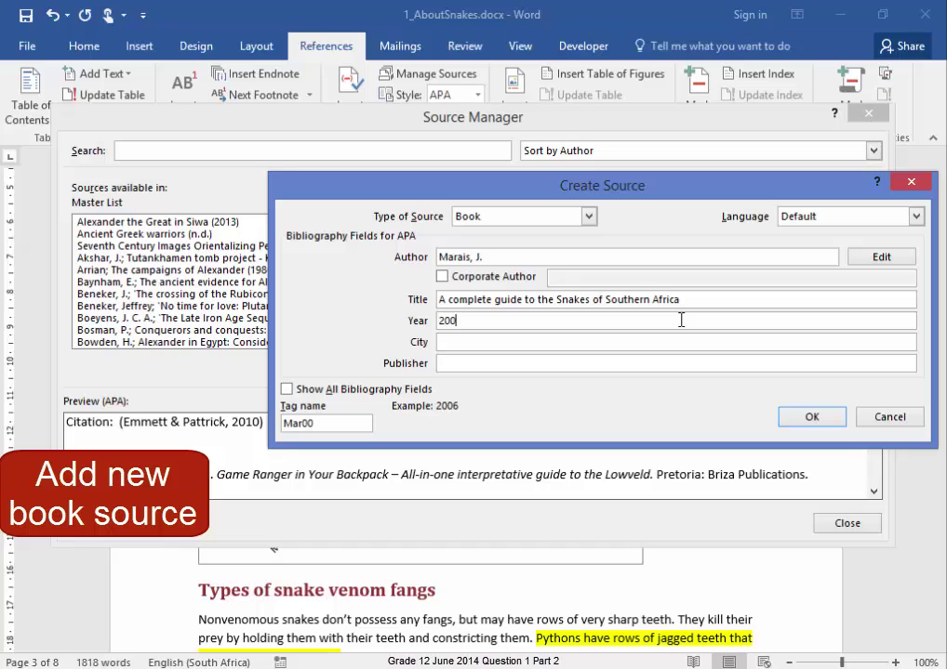
click(671, 342)
text(Ca)
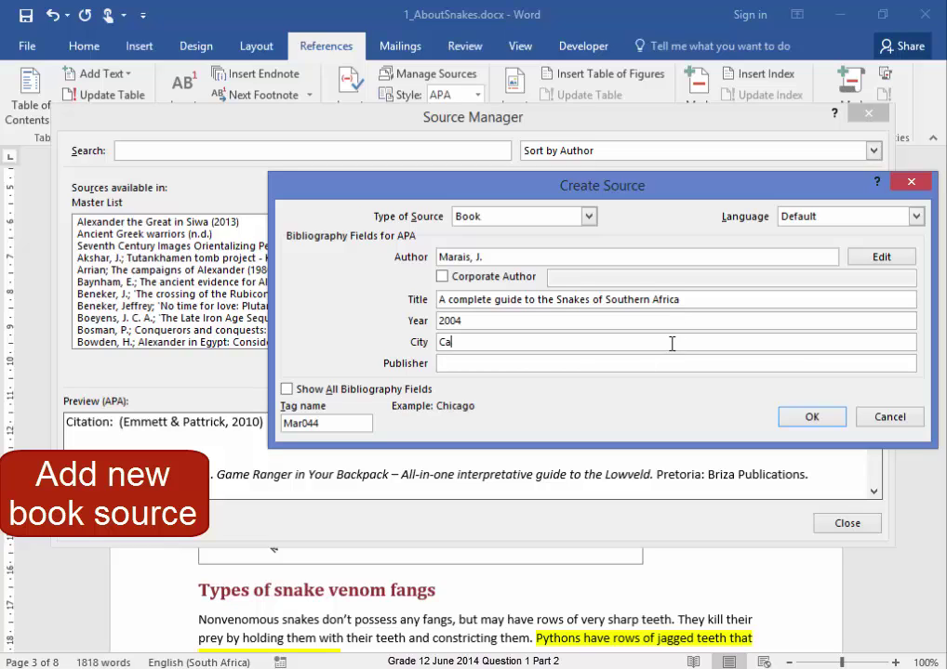
text(pe Town)
click(666, 364)
text(S)
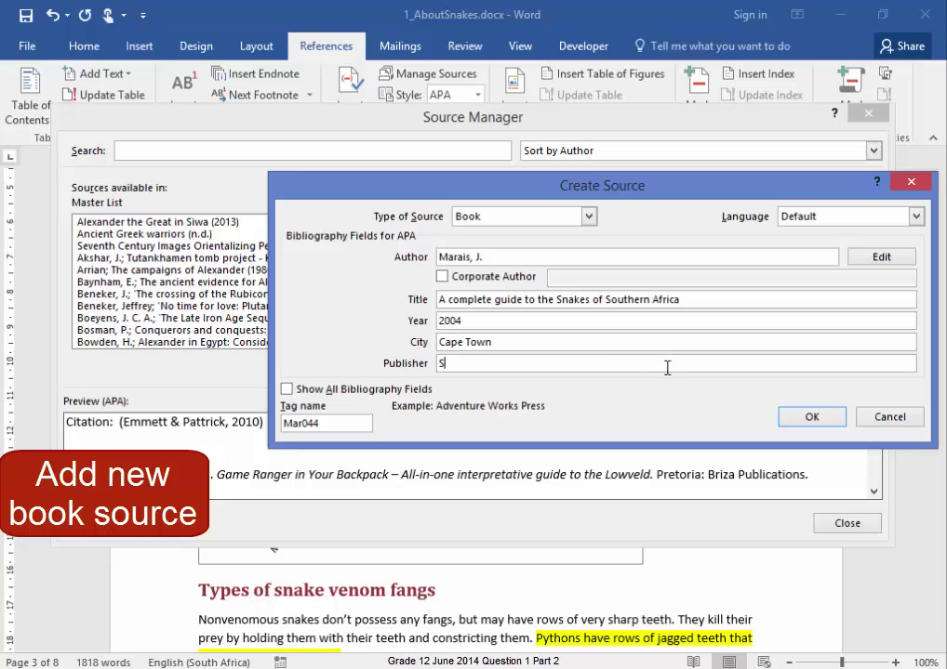
text(truik Publishers)
click(839, 424)
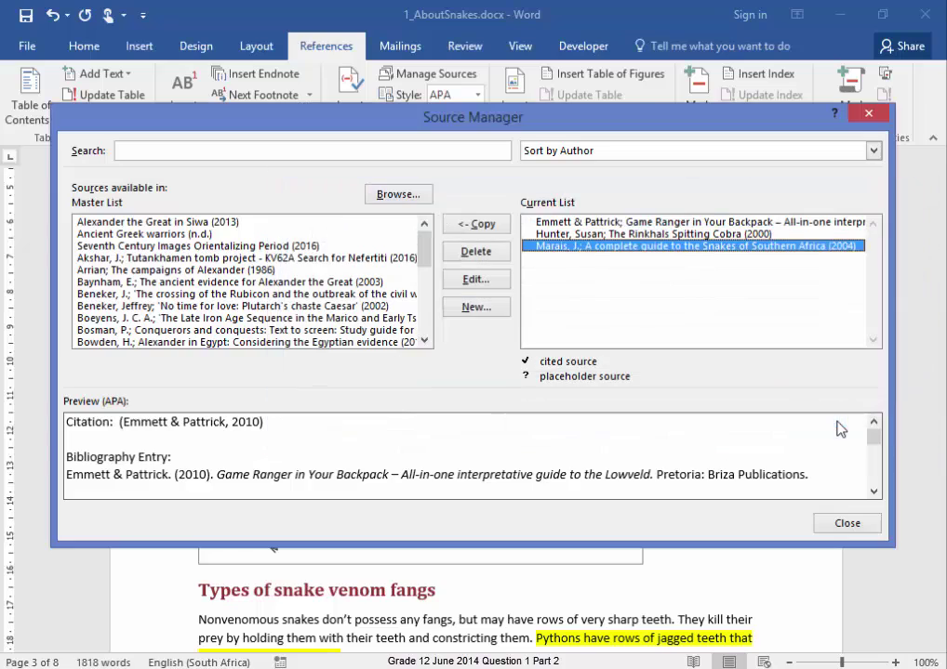
click(853, 525)
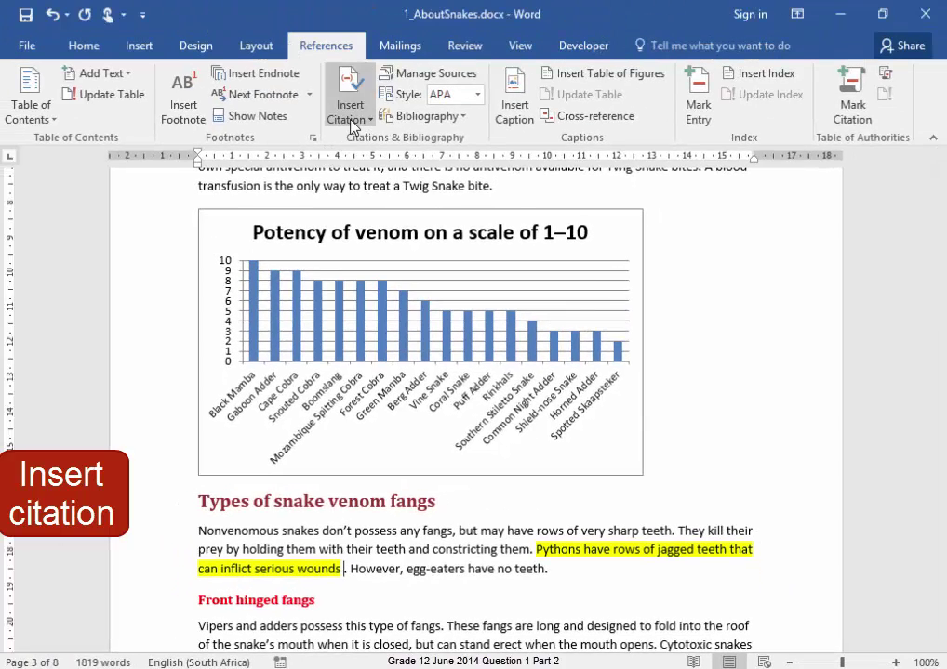
Step: Insert a citation to the "Game Ranger in Your Backpack" source after the highlighted words "can inflict serious wounds"
click(352, 121)
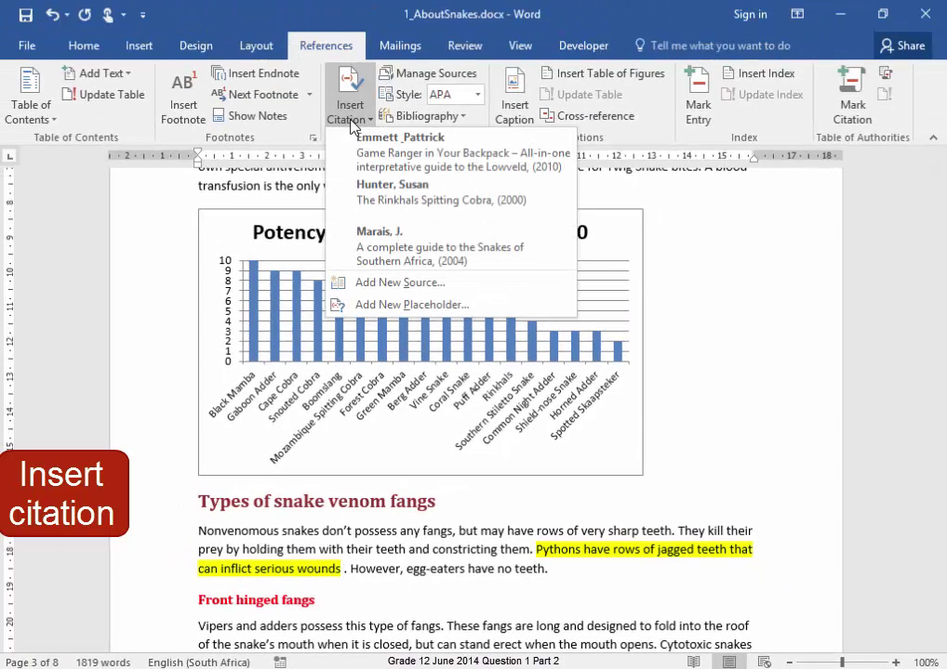
click(400, 160)
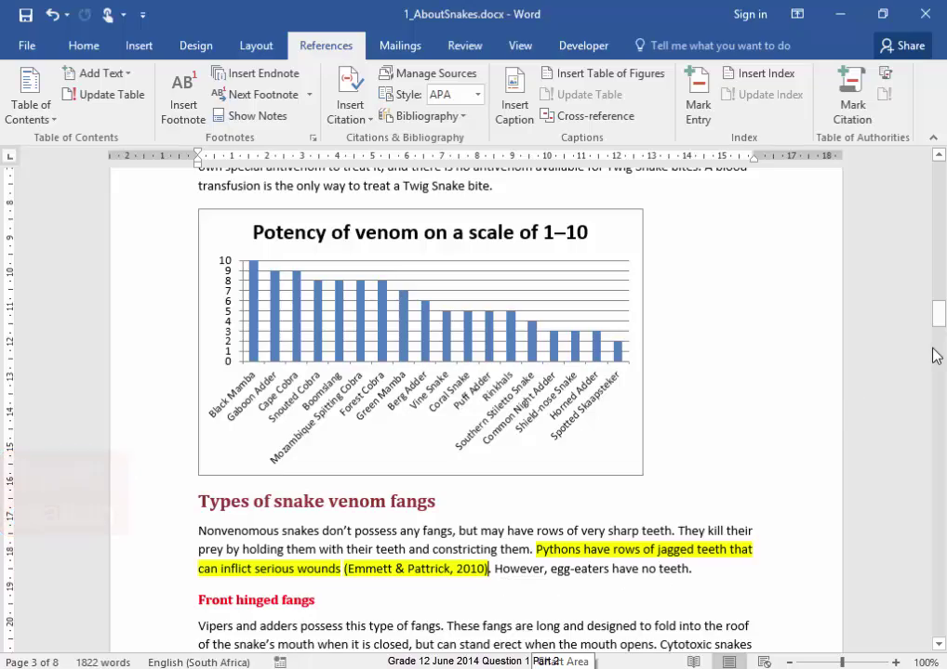
Step: Insert a bibliography without a built-in heading below the "Bibliography" heading on the document's last page
drag(938, 323, 939, 588)
click(473, 425)
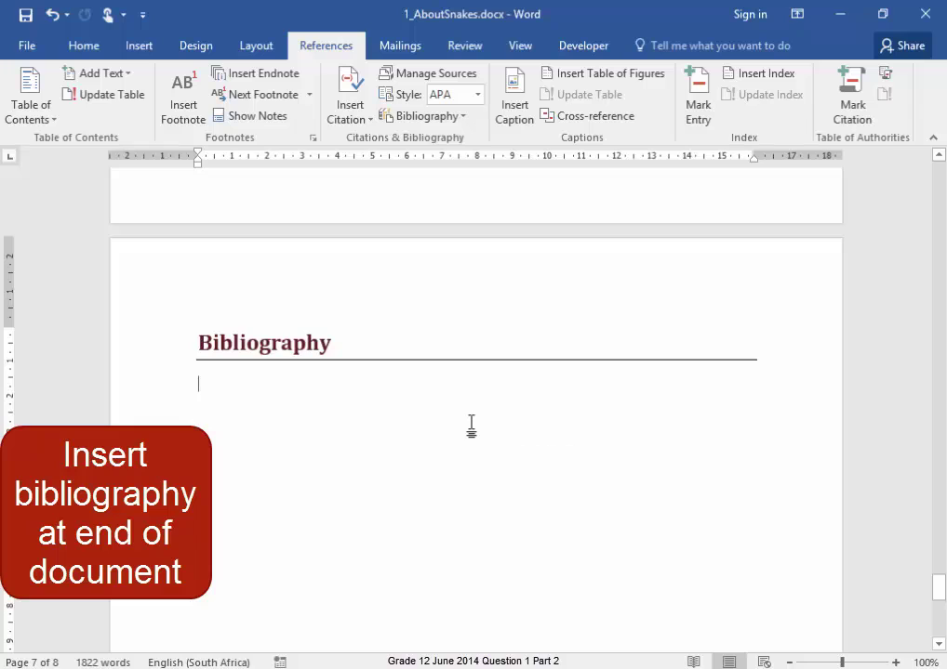
click(462, 116)
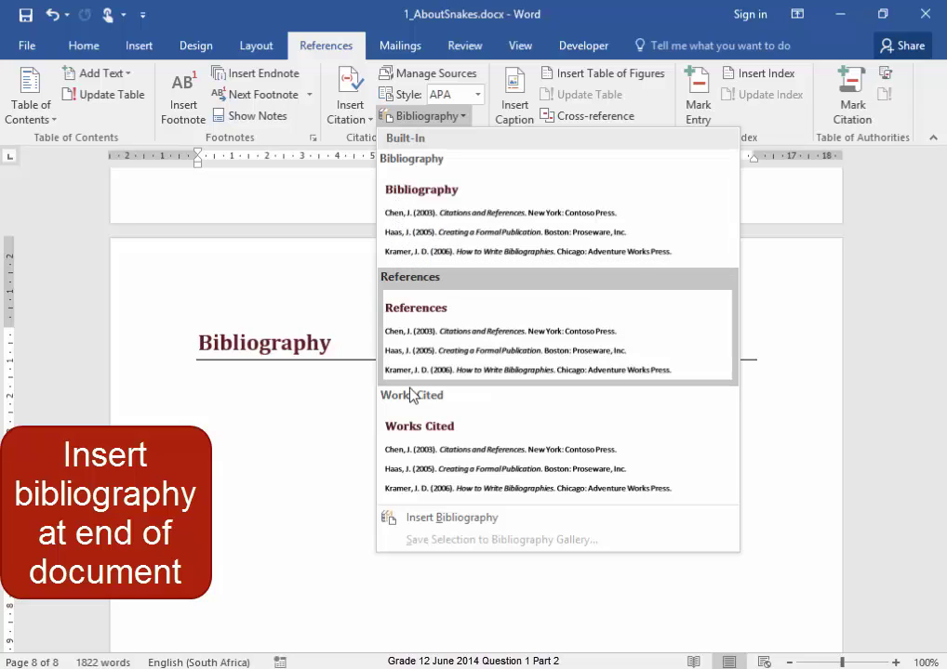
click(416, 528)
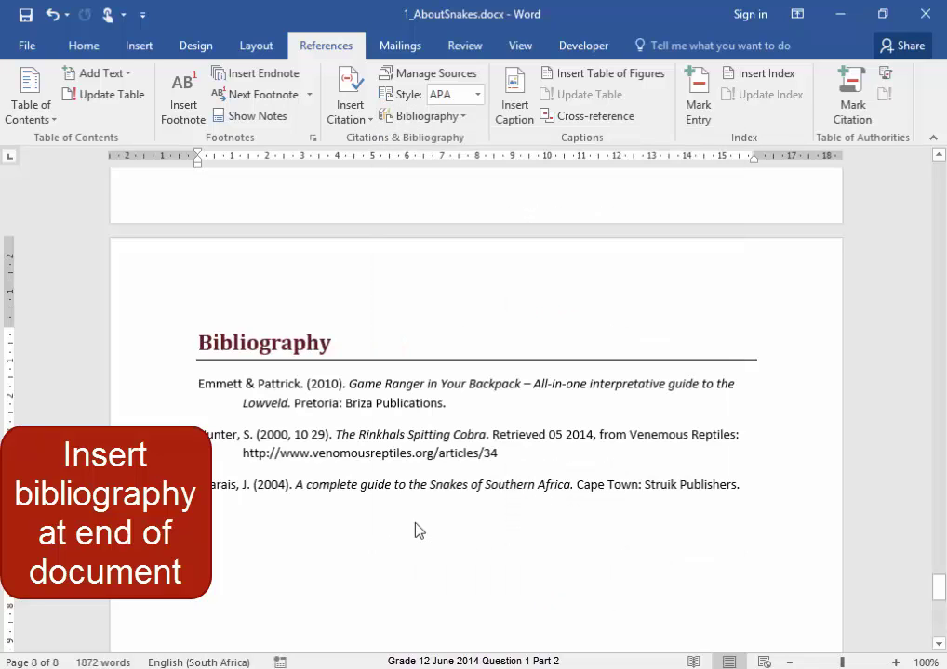